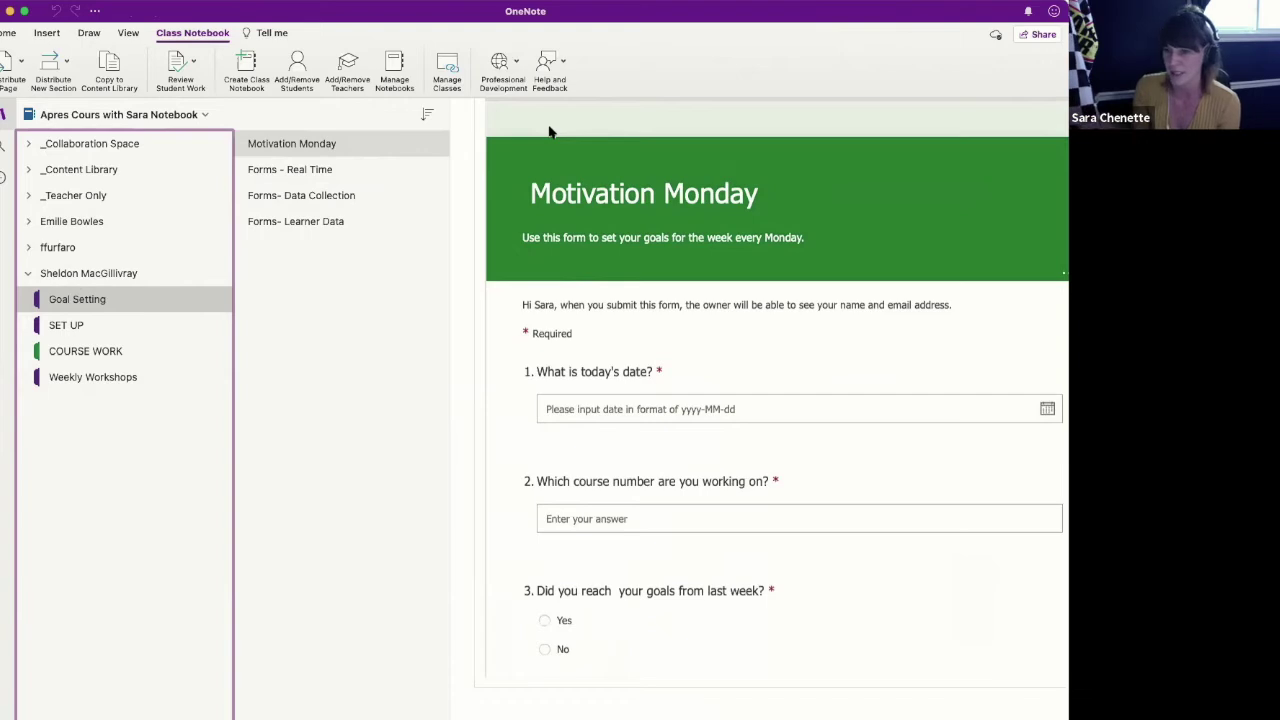
Skim the Motivation Monday form, and examine its questions on date, course number, last week's goals and reasons for missing them.
scroll(683, 338, "down", 5)
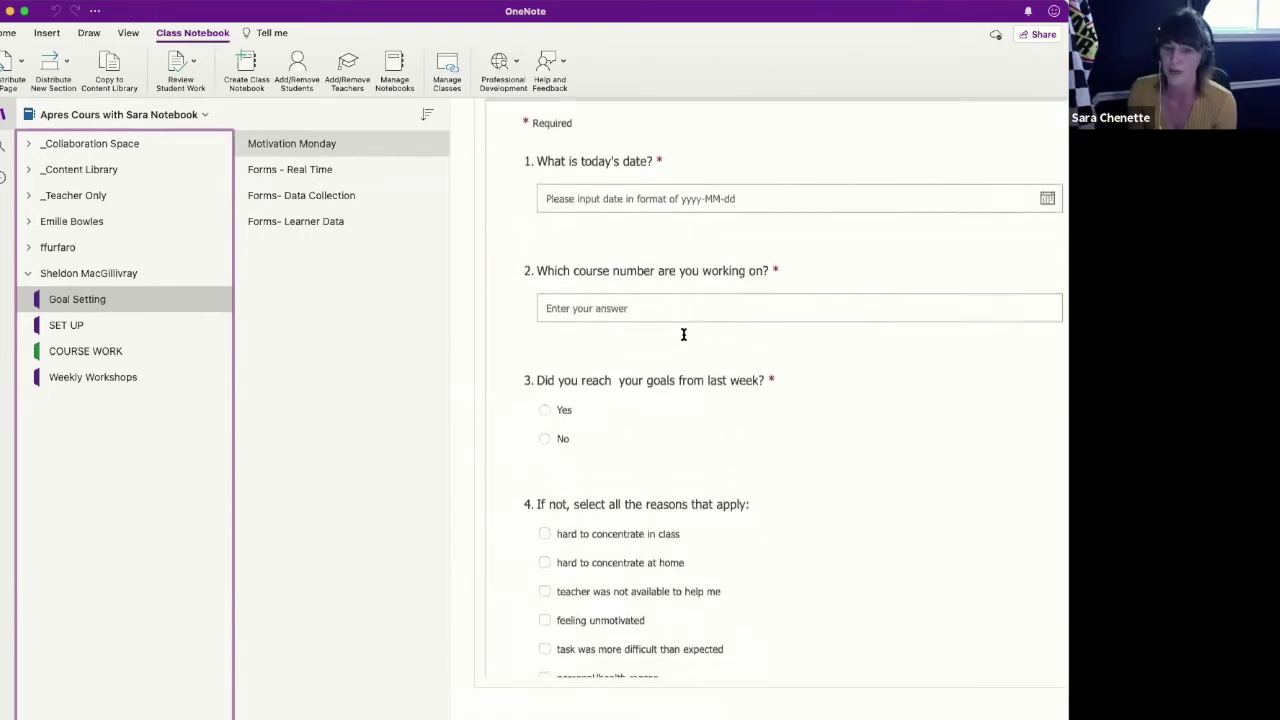
scroll(683, 338, "down", 2)
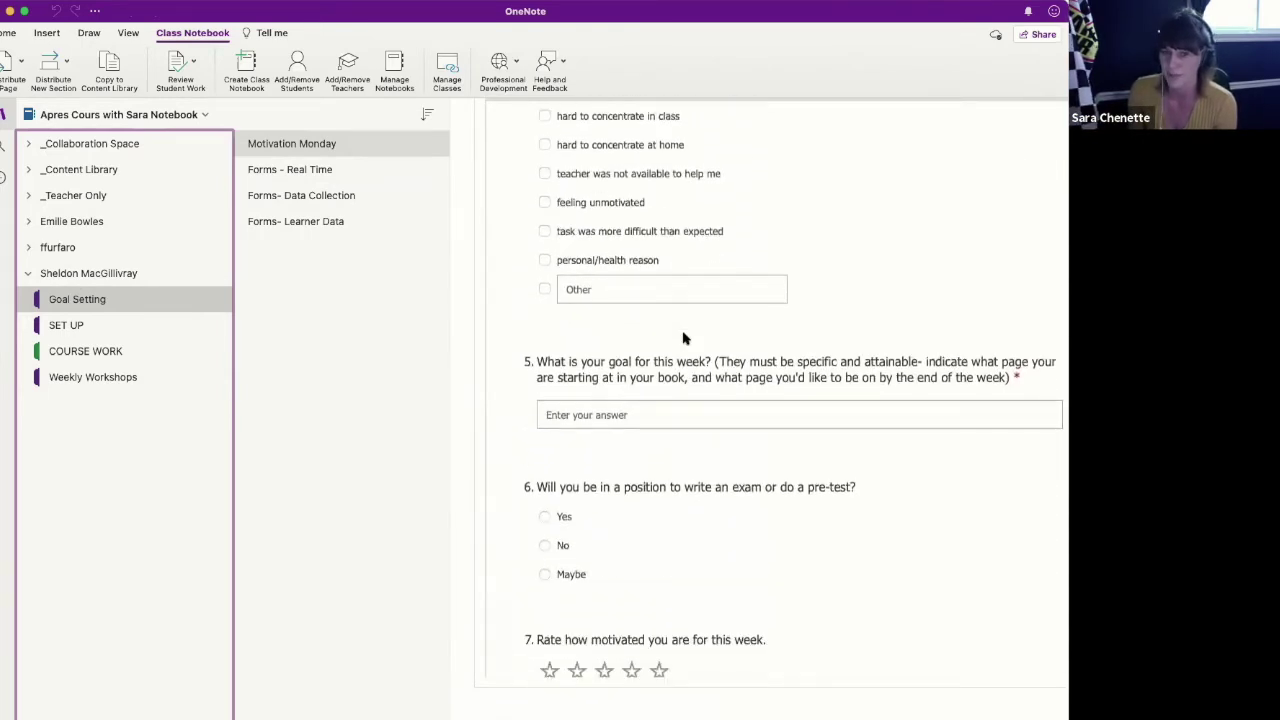
scroll(683, 338, "up", 4)
scroll(683, 338, "up", 4)
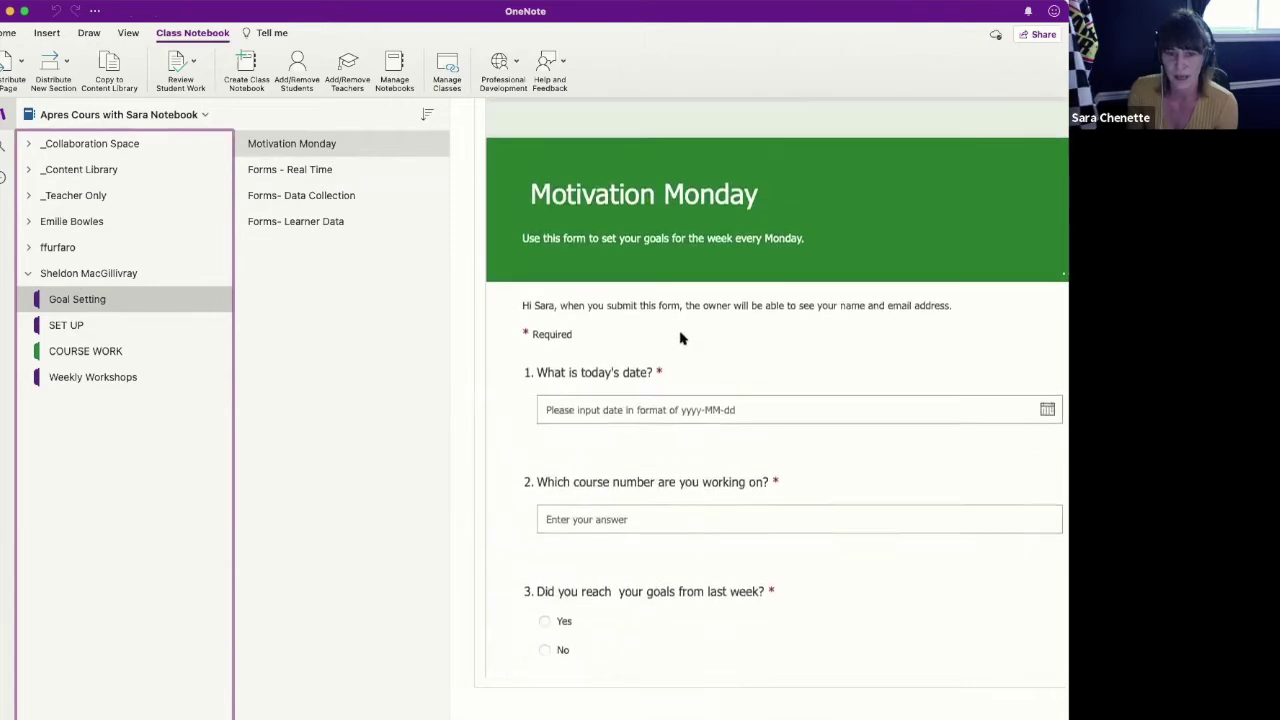
scroll(686, 340, "down", 2)
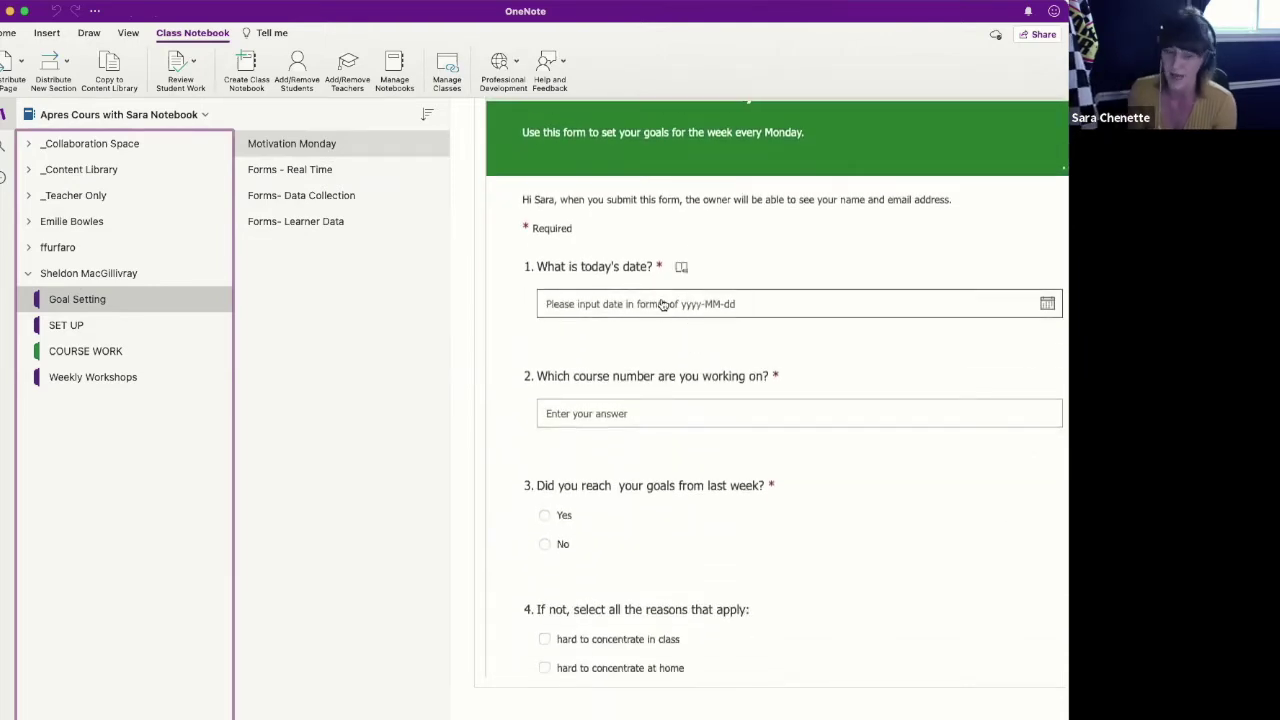
scroll(663, 302, "down", 1)
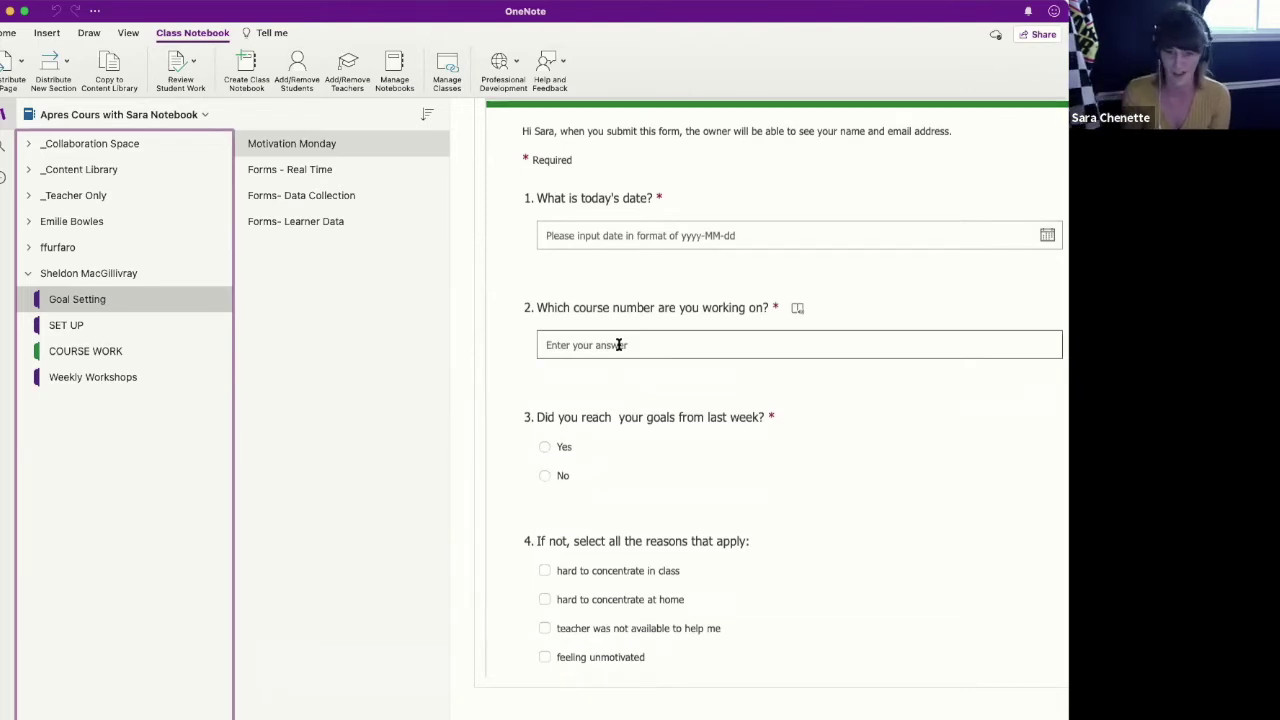
scroll(652, 366, "down", 2)
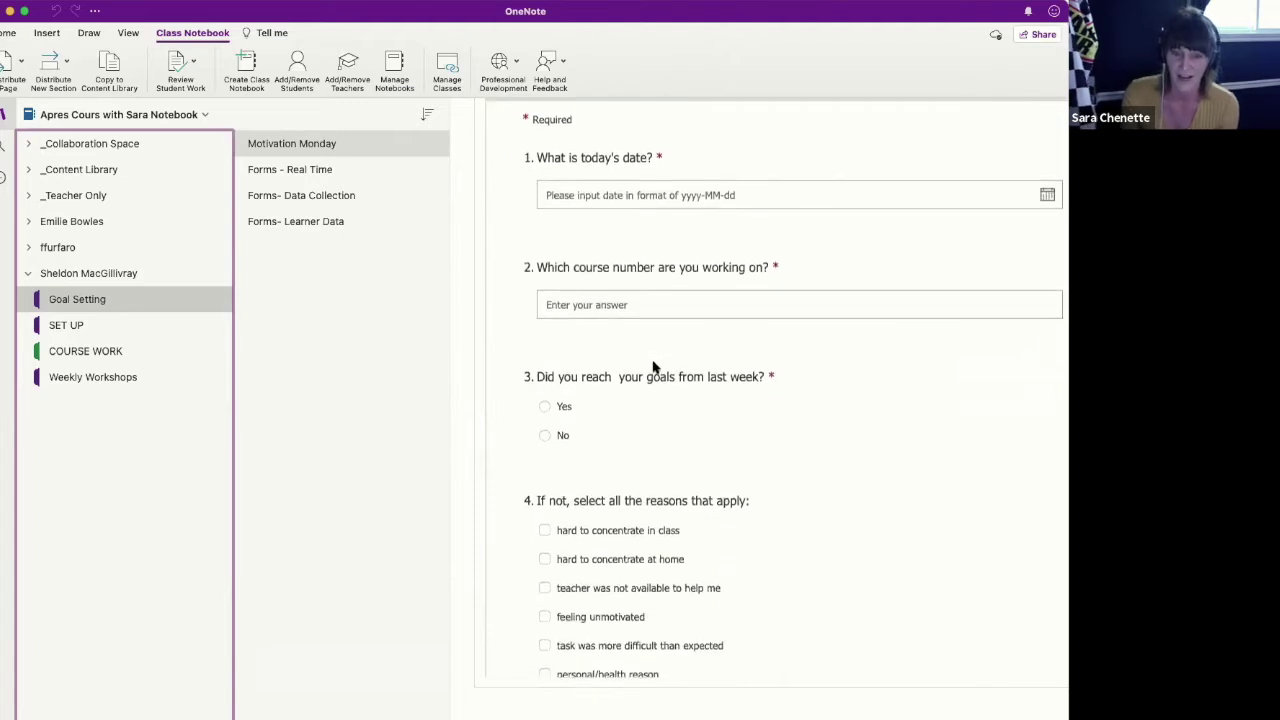
scroll(652, 366, "down", 3)
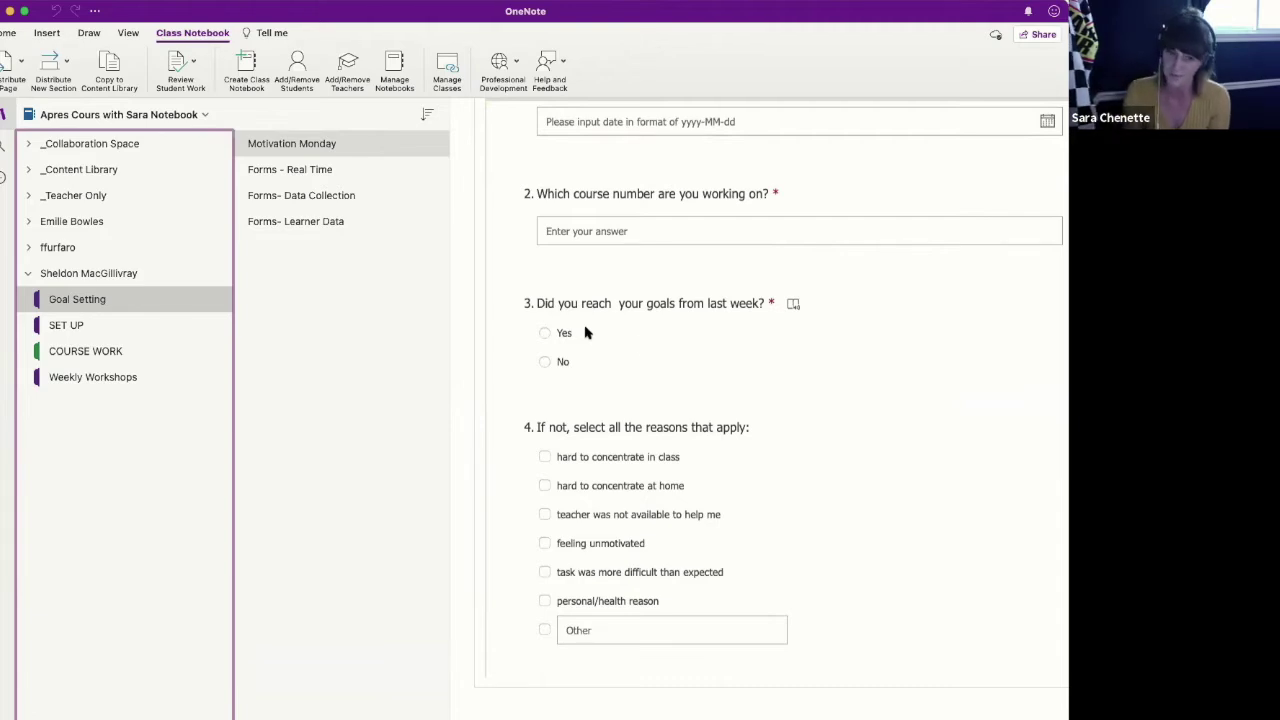
scroll(682, 370, "down", 2)
scroll(682, 368, "down", 2)
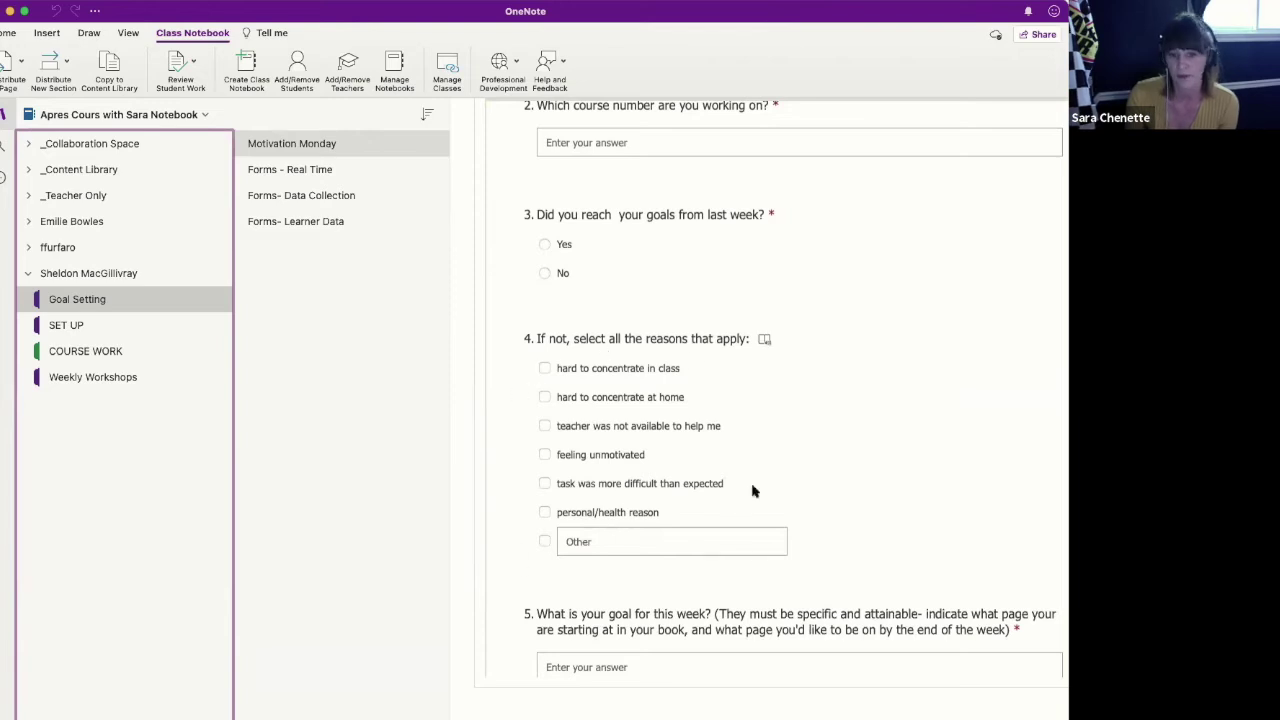
scroll(753, 490, "down", 3)
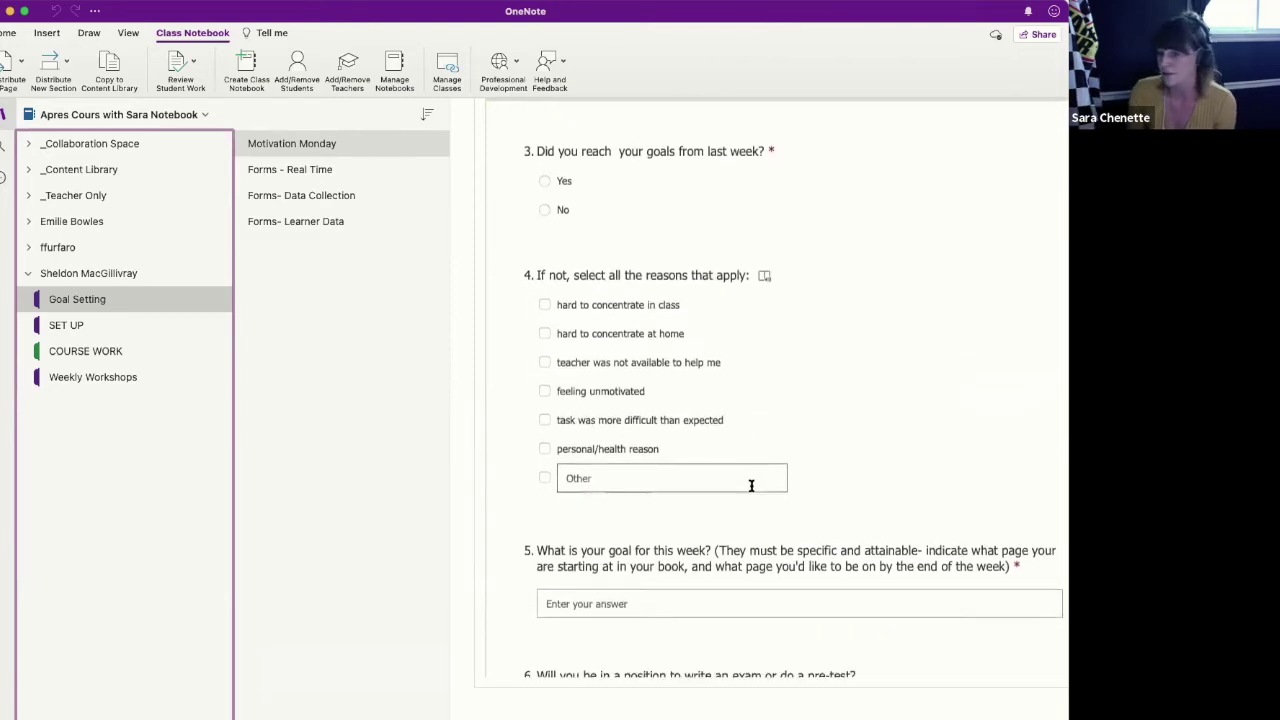
scroll(752, 488, "down", 1)
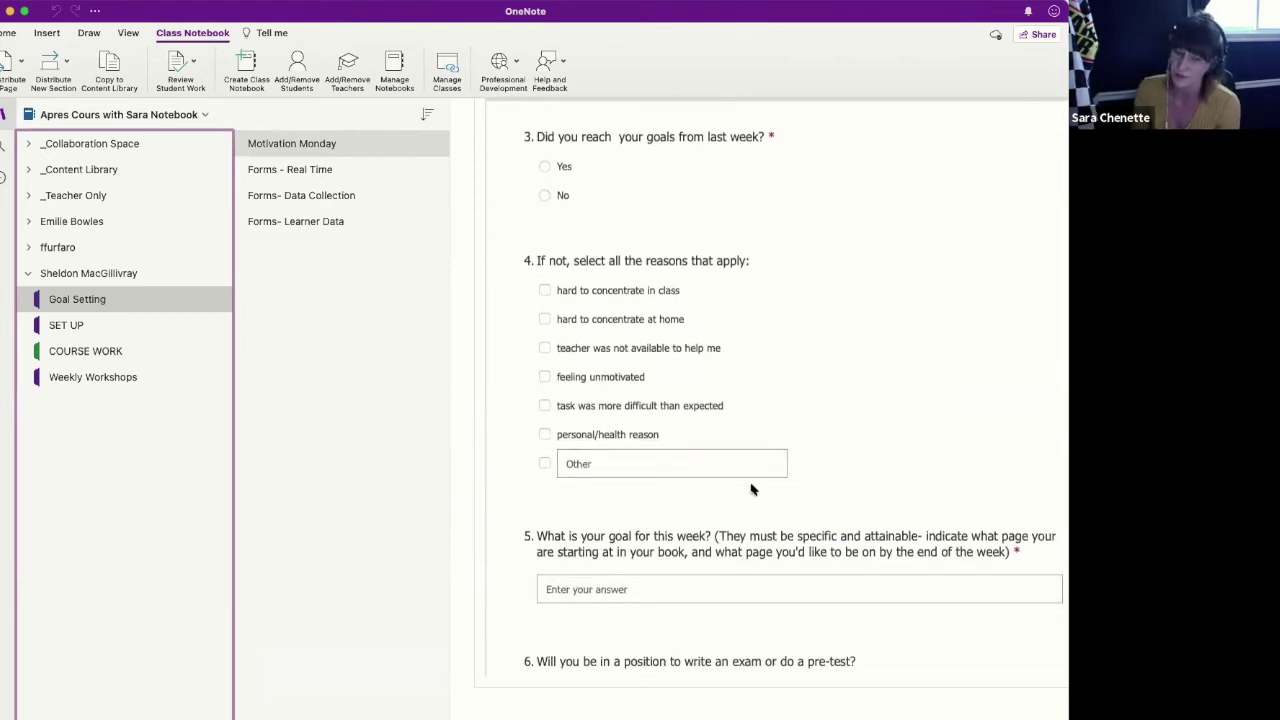
Examine the form's remaining questions on weekly goal, exam readiness, motivation rating and comments, and return to the form's heading.
scroll(753, 490, "down", 5)
scroll(753, 485, "down", 2)
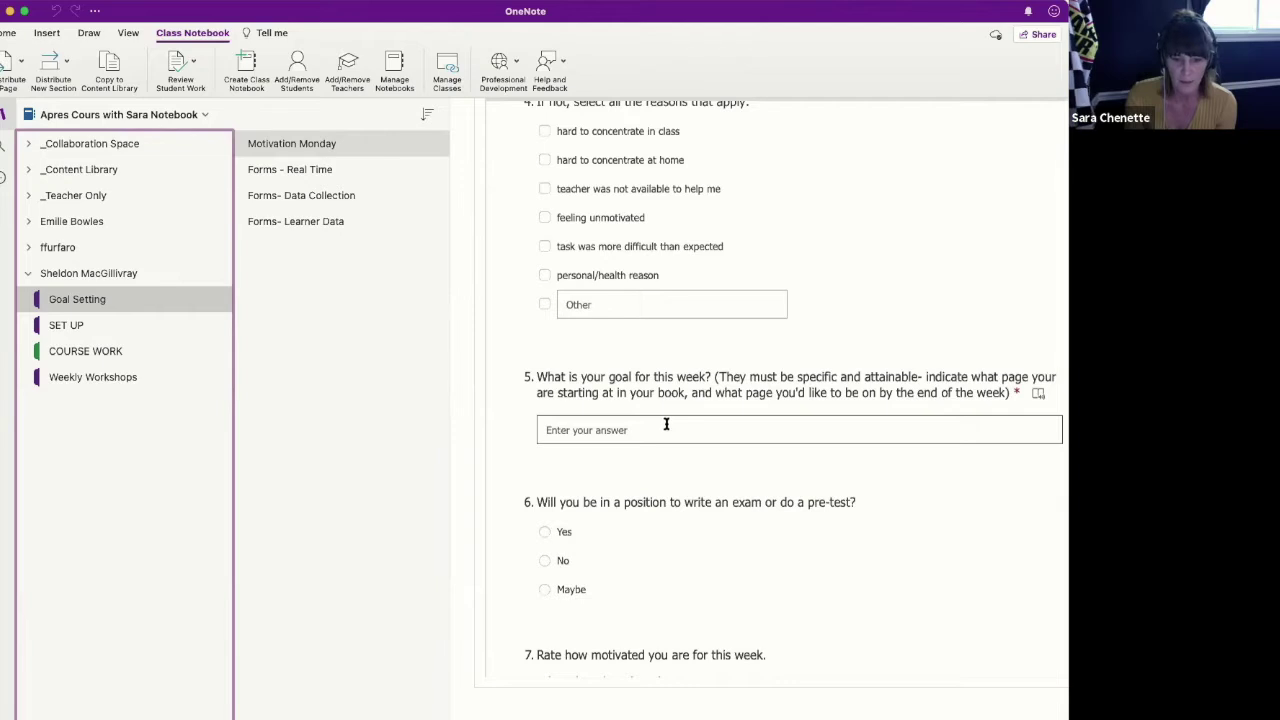
scroll(667, 426, "down", 1)
scroll(667, 428, "down", 1)
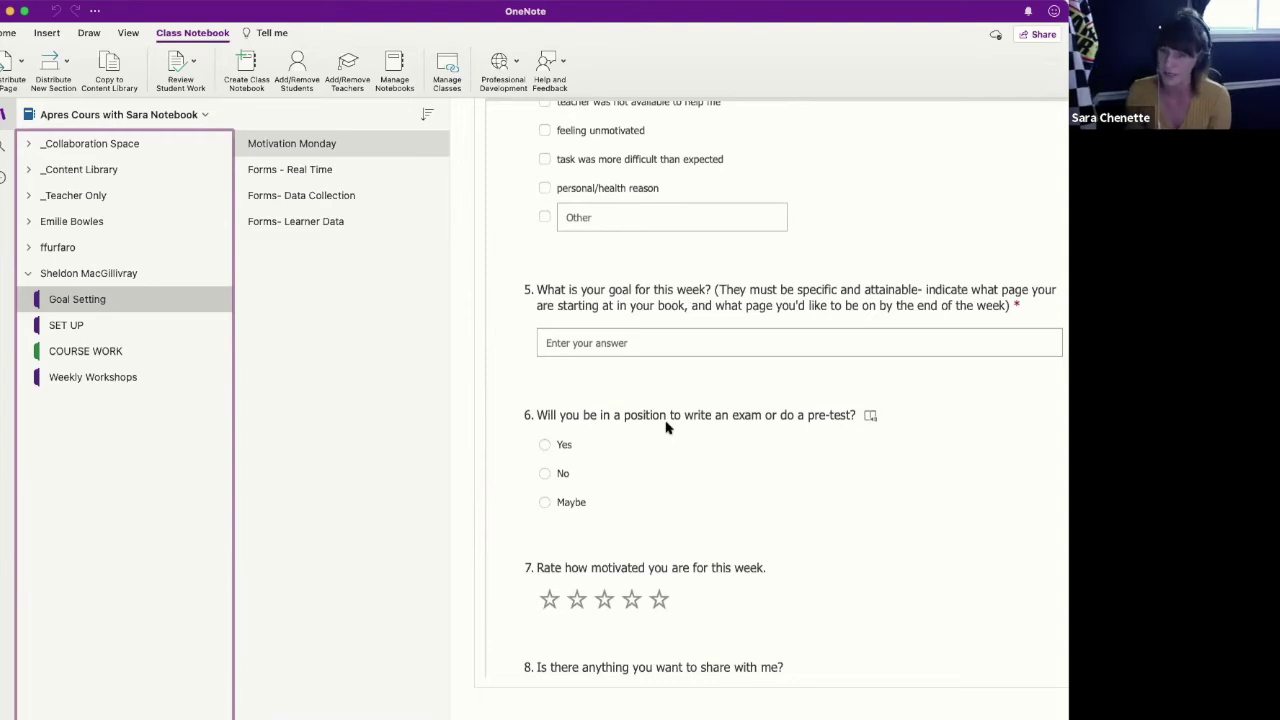
scroll(668, 429, "down", 3)
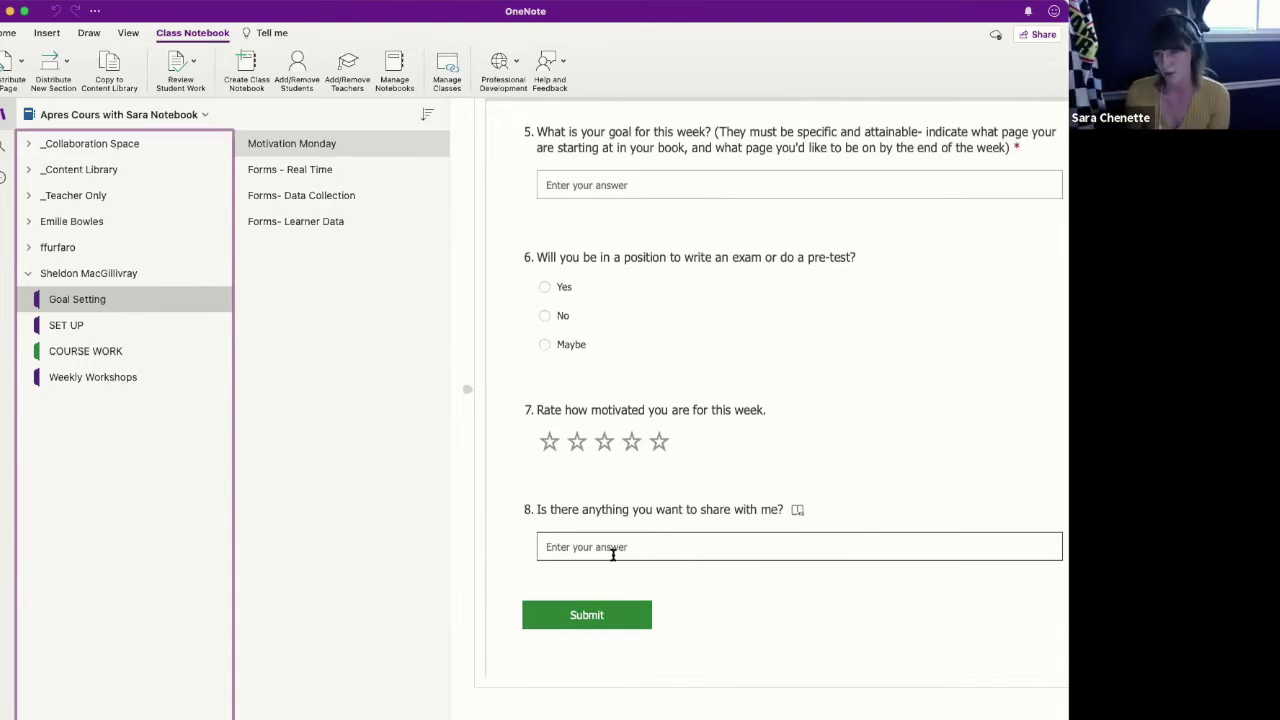
scroll(609, 550, "down", 2)
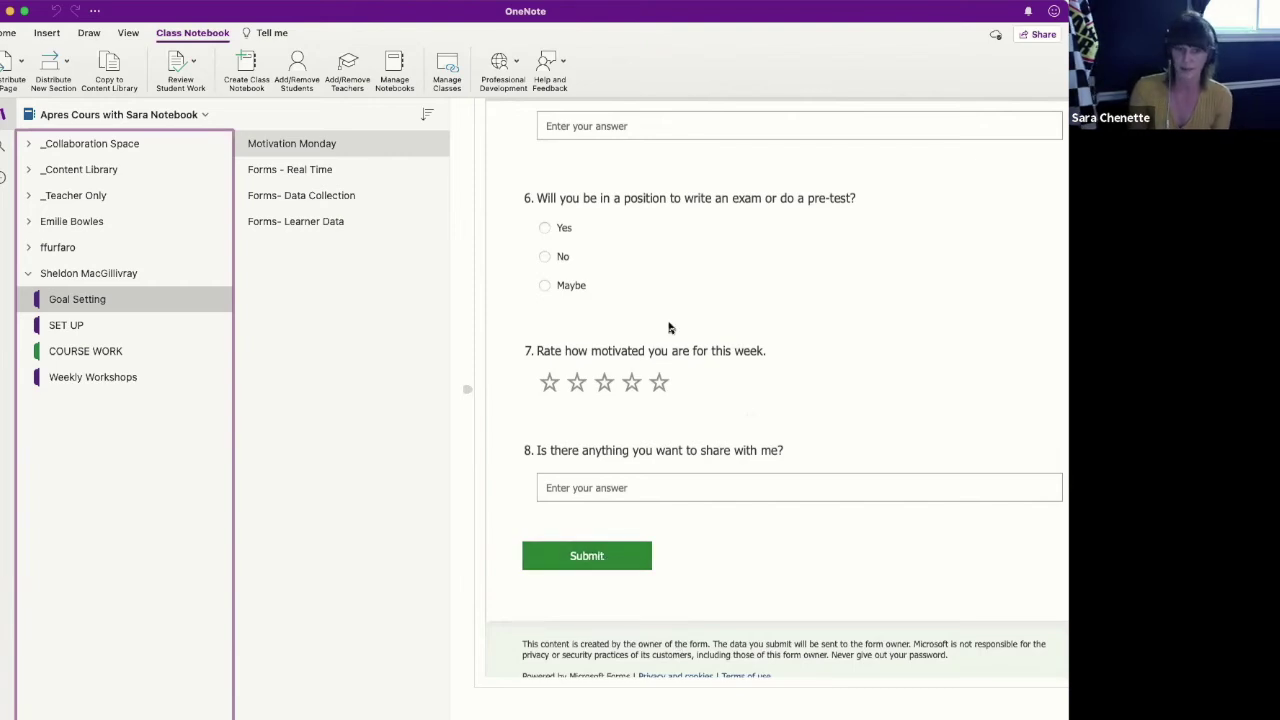
scroll(670, 330, "up", 15)
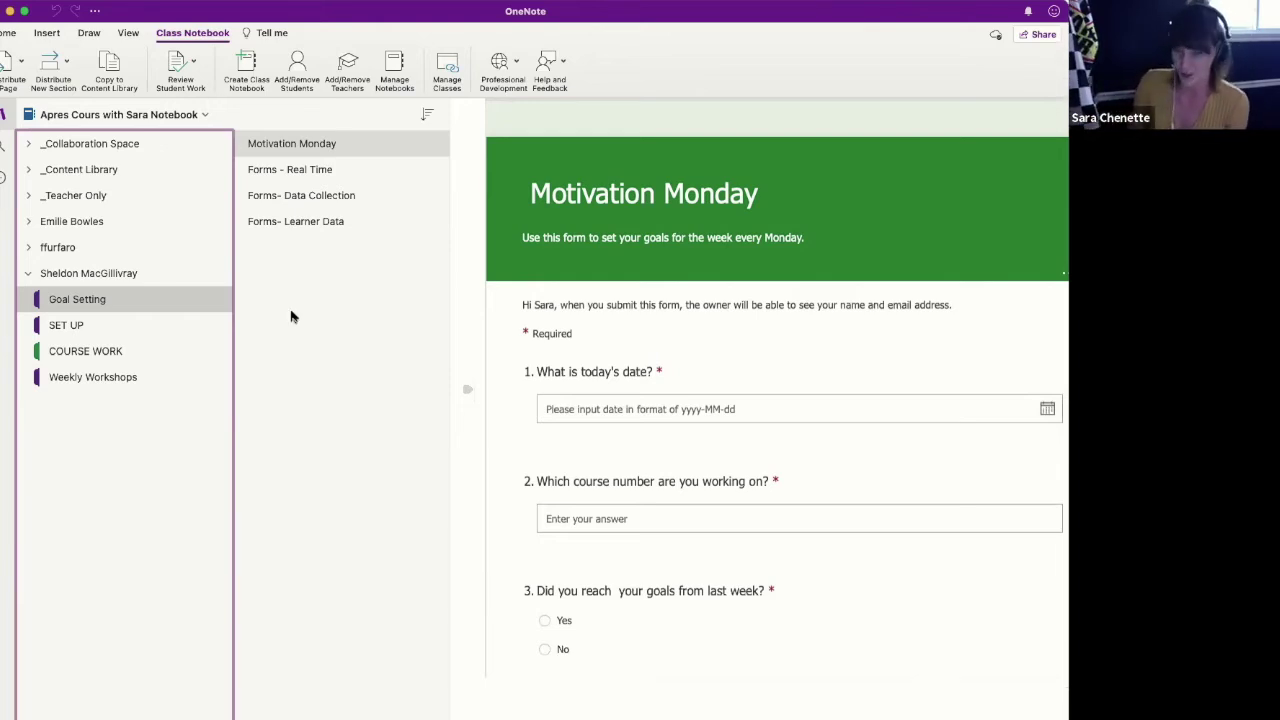
Open the Forms - Real Time page with the notebook navigation hidden and examine the annotated screenshot of individual learner results.
left_click(315, 171)
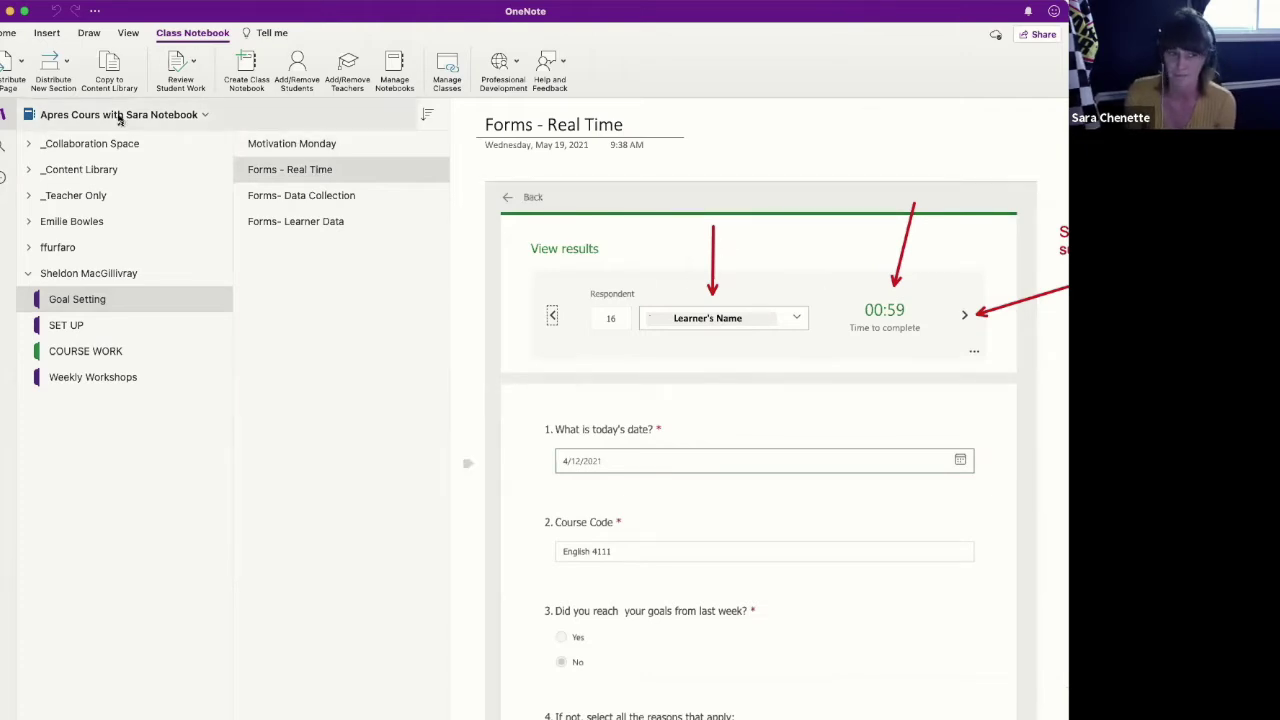
left_click(5, 115)
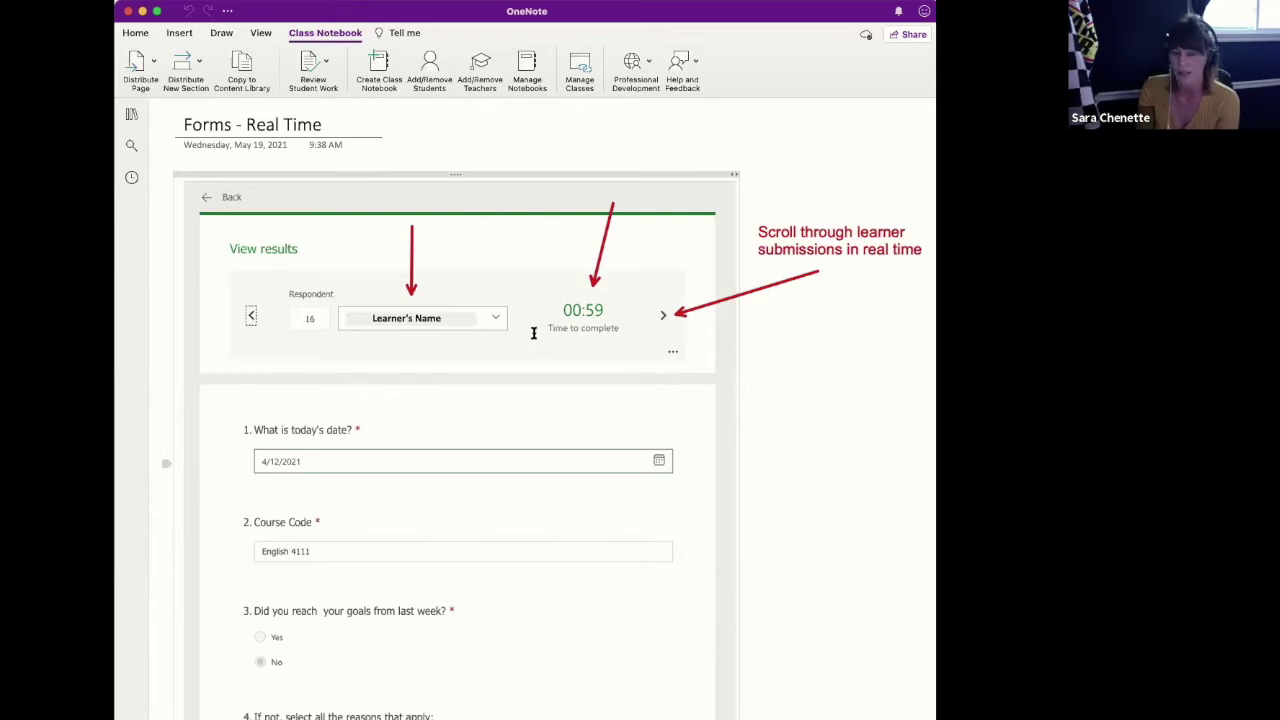
left_click(586, 348)
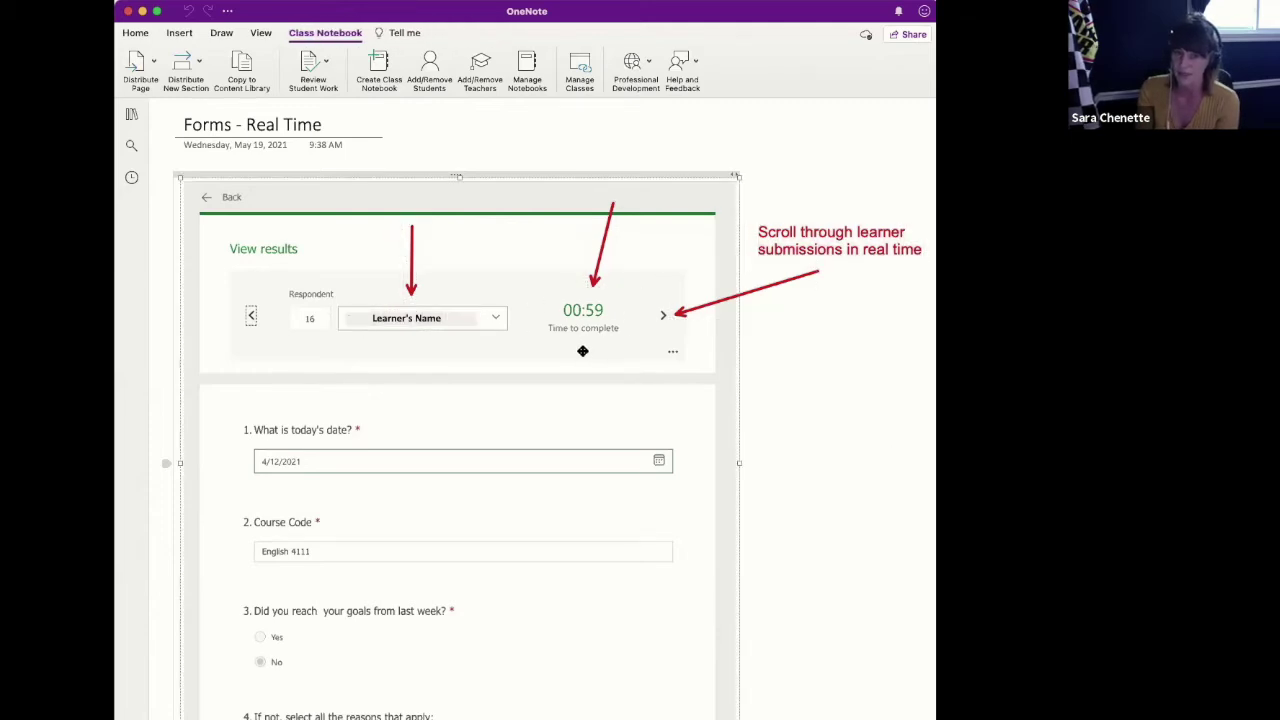
scroll(571, 416, "down", 3)
scroll(571, 416, "up", 2)
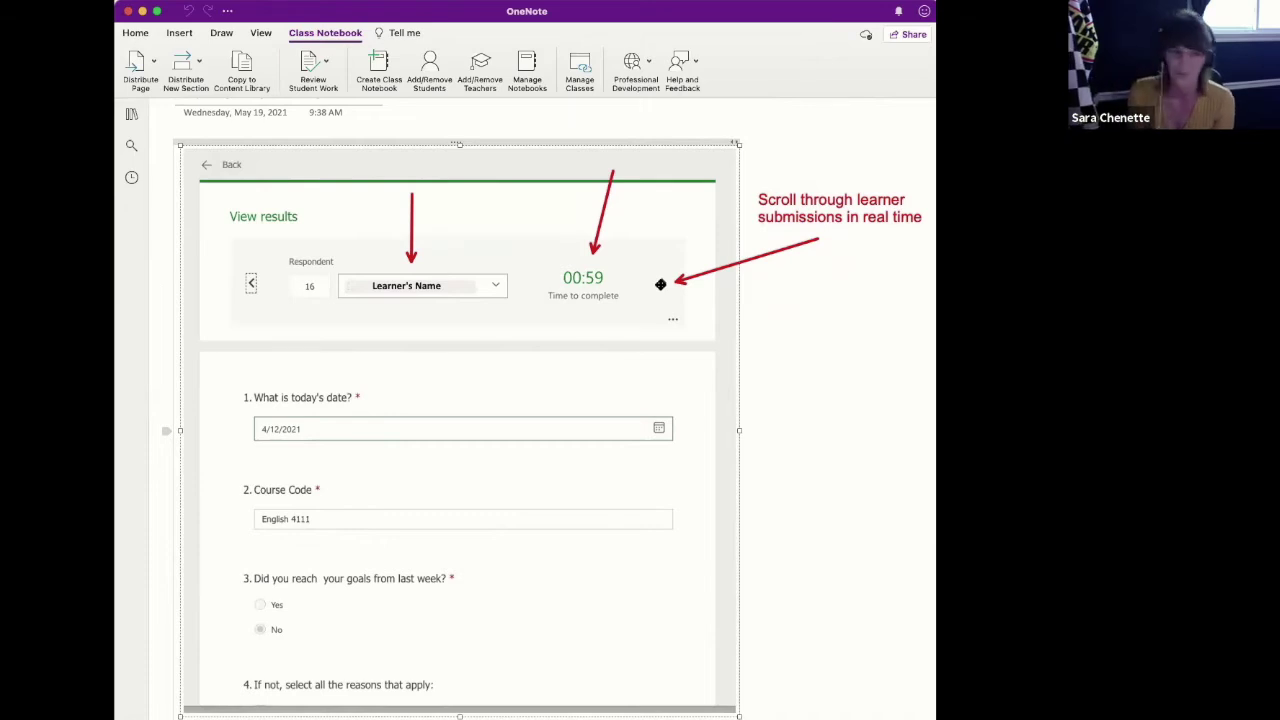
Open the Forms- Data Collection page with the notebook navigation hidden and examine the spreadsheet of all learners' responses.
left_click(131, 114)
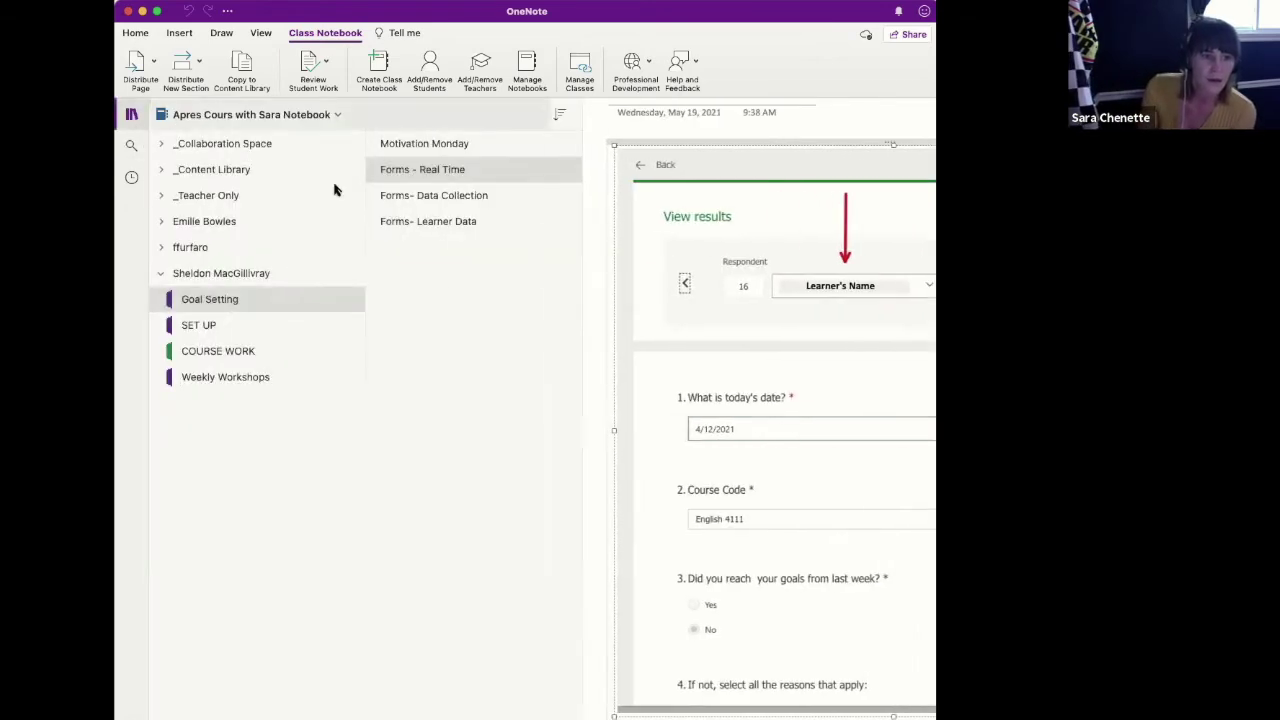
left_click(449, 197)
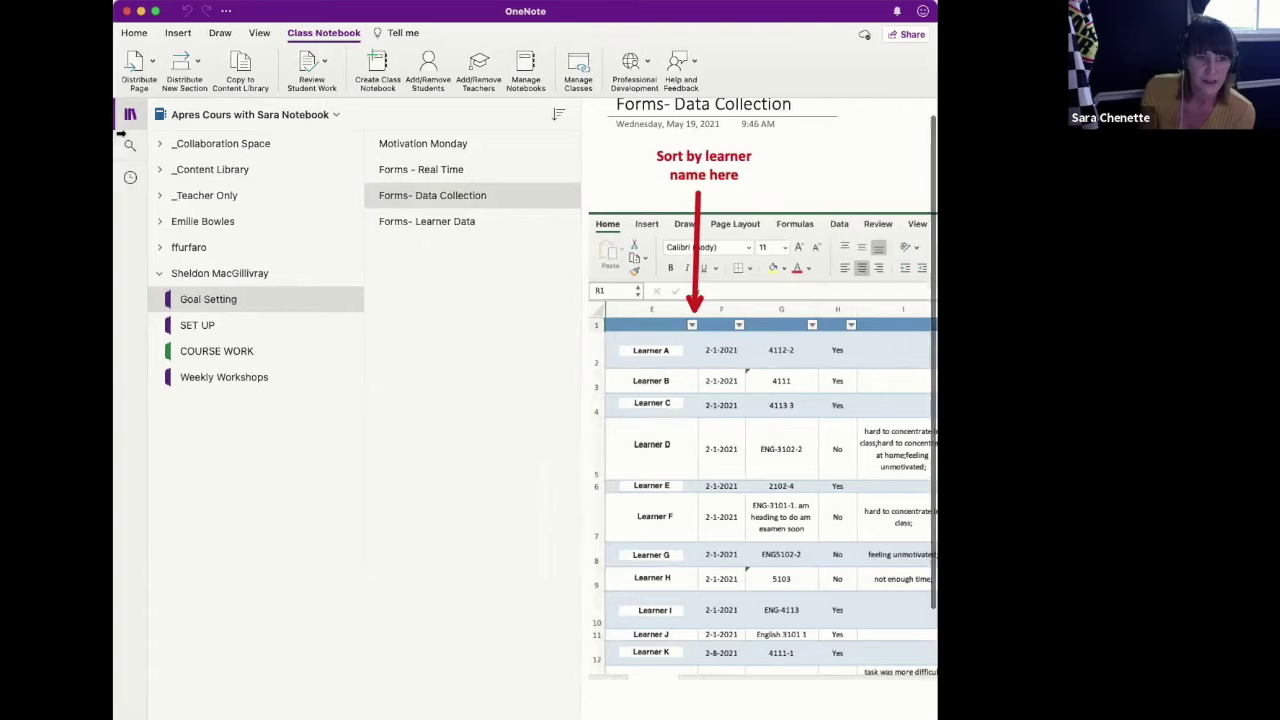
left_click(130, 114)
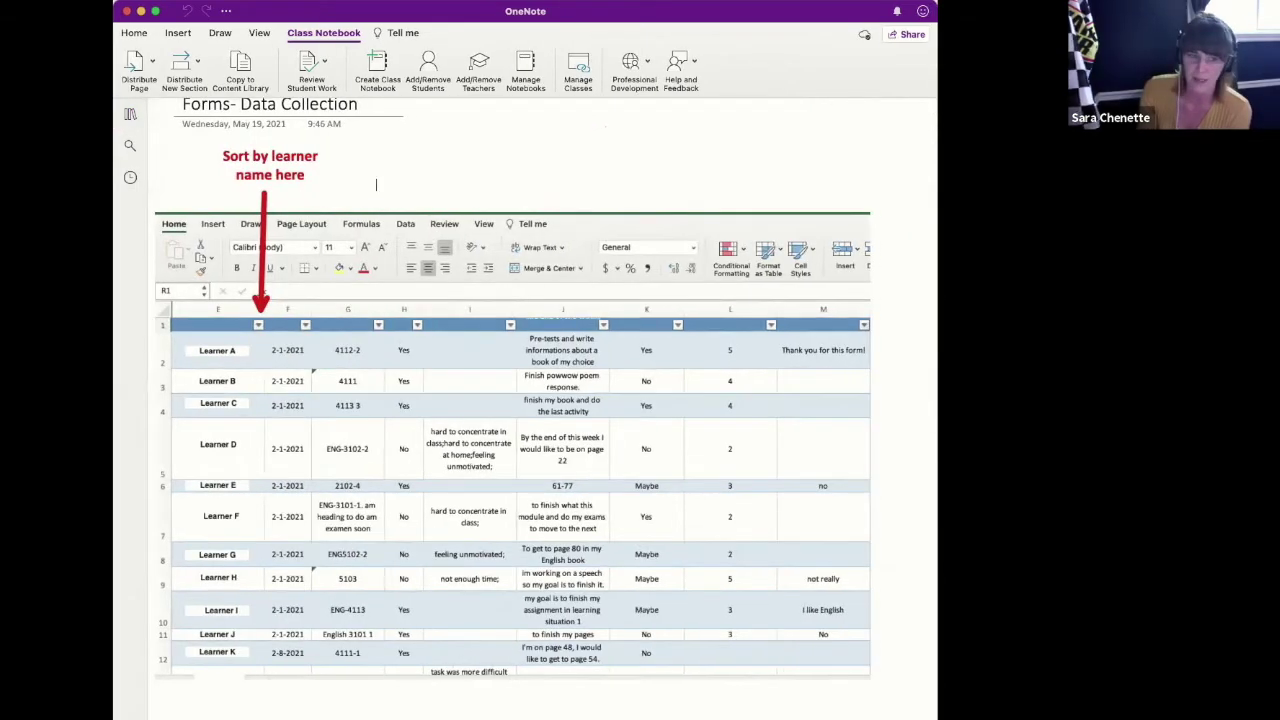
scroll(839, 343, "down", 3)
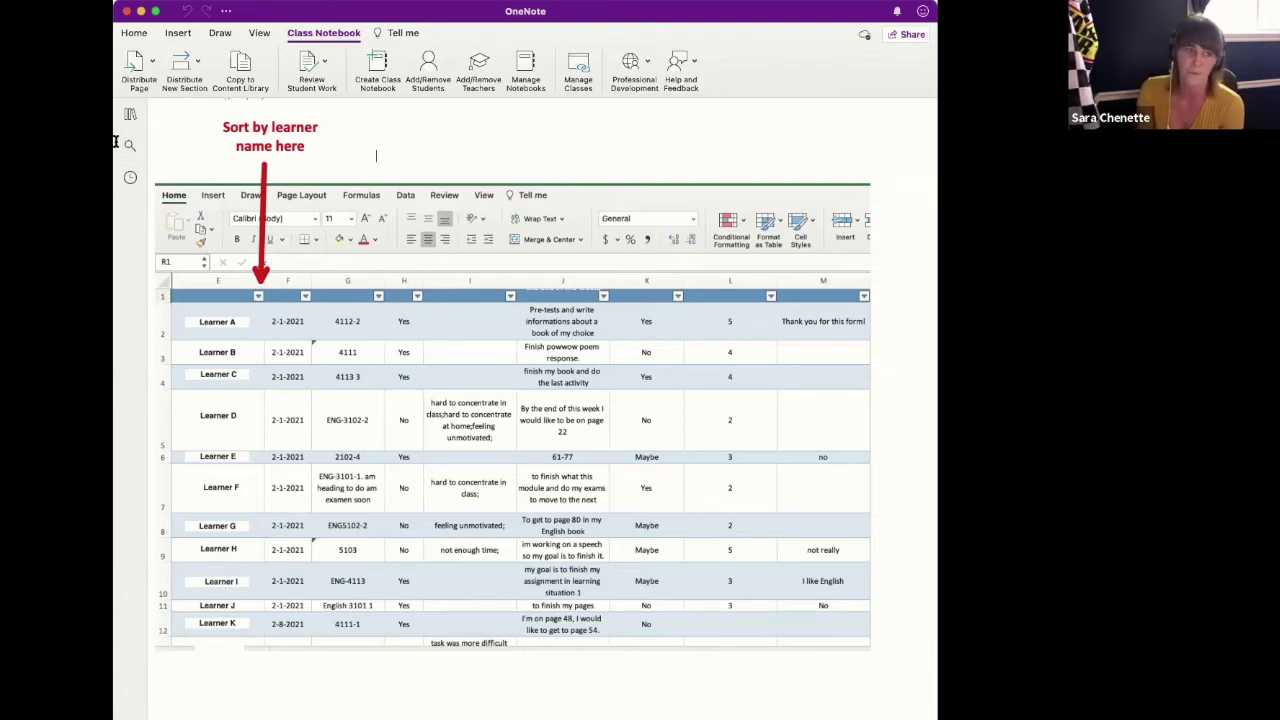
Open the Forms- Learner Data page with the notebook navigation hidden and examine the single learner's response table from its header row.
left_click(130, 114)
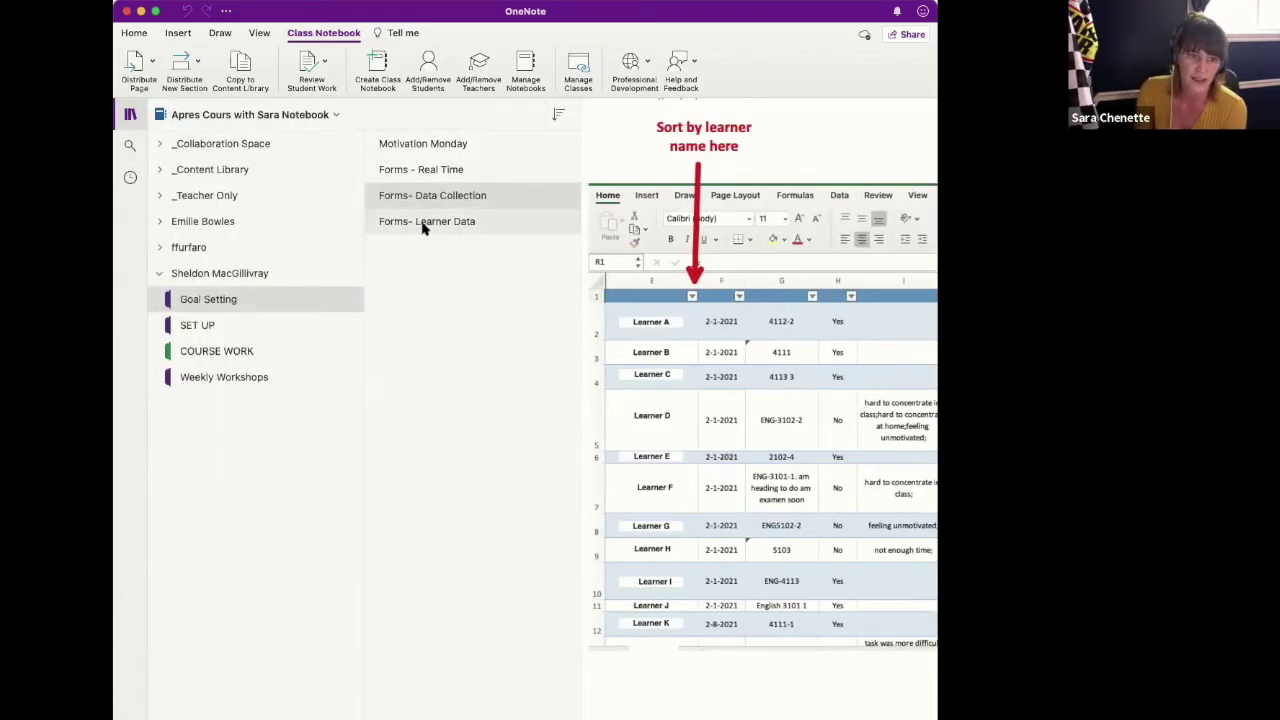
left_click(423, 222)
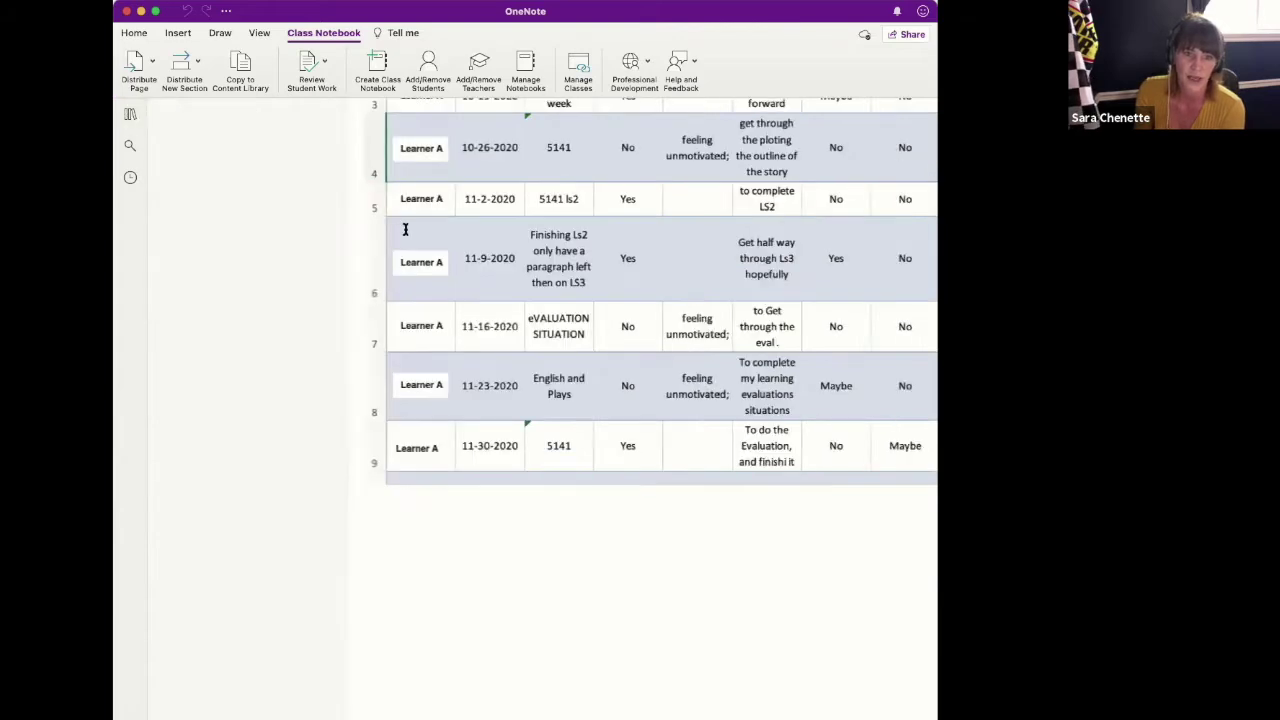
scroll(412, 233, "up", 3)
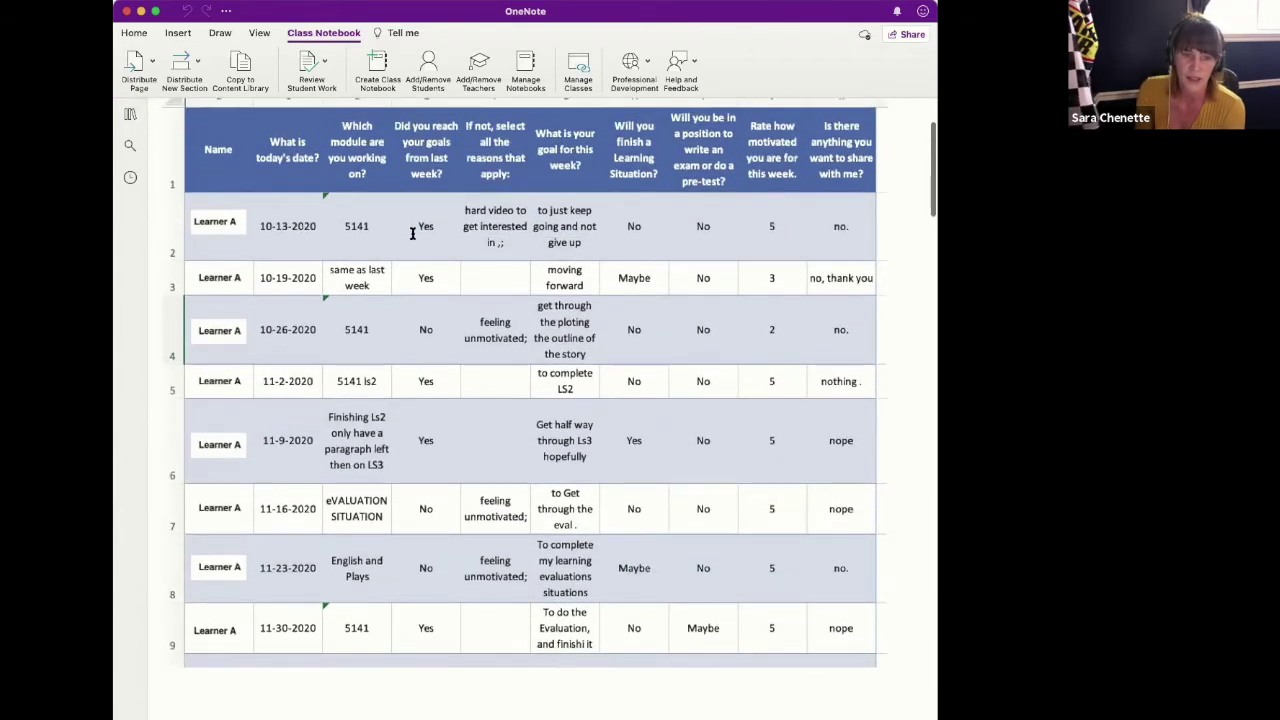